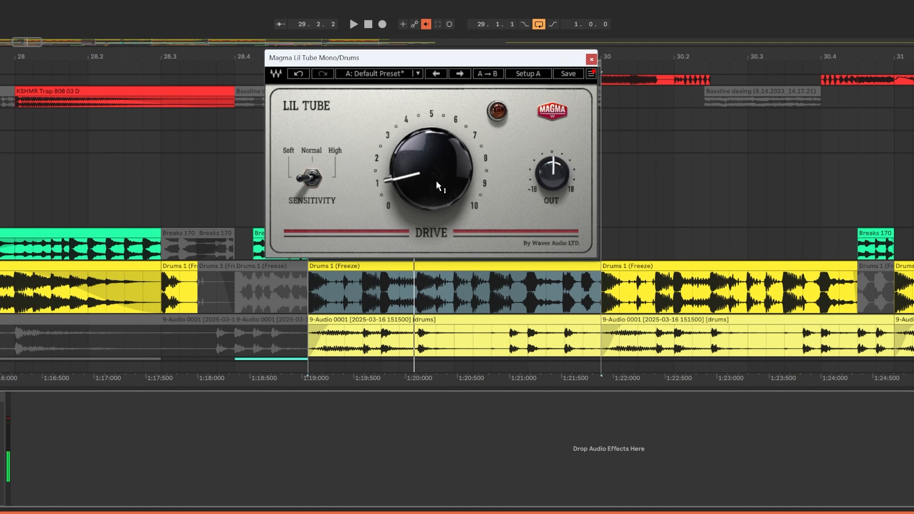
# Turn Lil Tube's Drive up to 10 and set Sensitivity to High while working on the drum loop
pyautogui.press('space')
pyautogui.moveTo(443, 182); pyautogui.dragTo(443, 169)
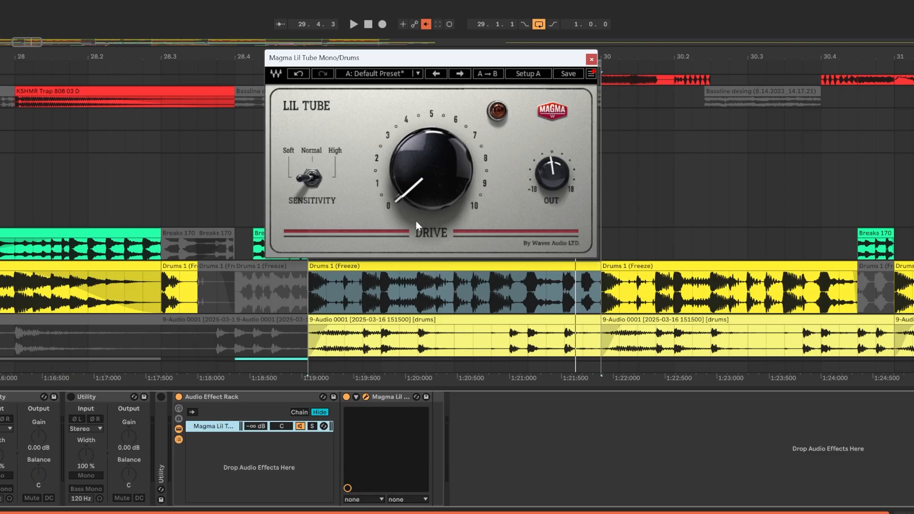
pyautogui.moveTo(434, 199); pyautogui.dragTo(434, 135)
pyautogui.click(319, 184)
pyautogui.click(317, 182)
# Add an empty parallel chain to the Audio Effect Rack and reset the Magma Lil Tube chain's volume to 0 dB during playback
pyautogui.click(227, 430)
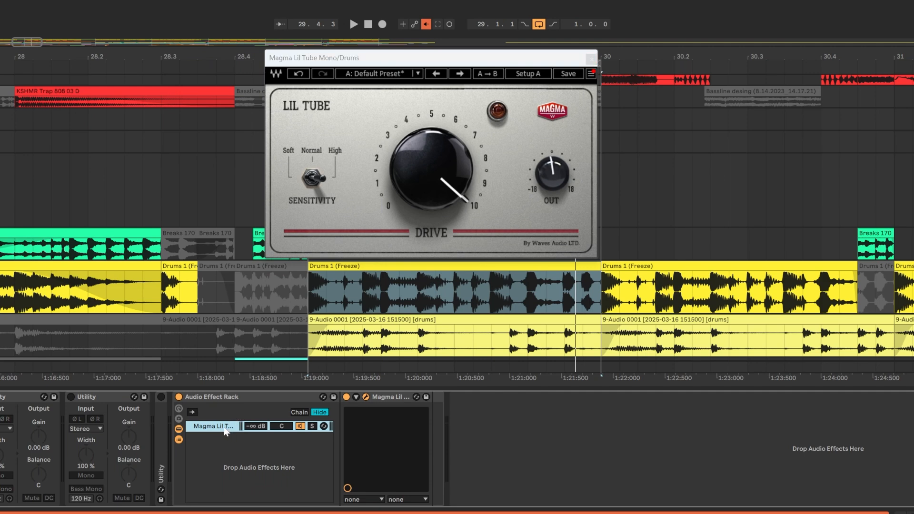
pyautogui.hotkey('ctrl', 'd')
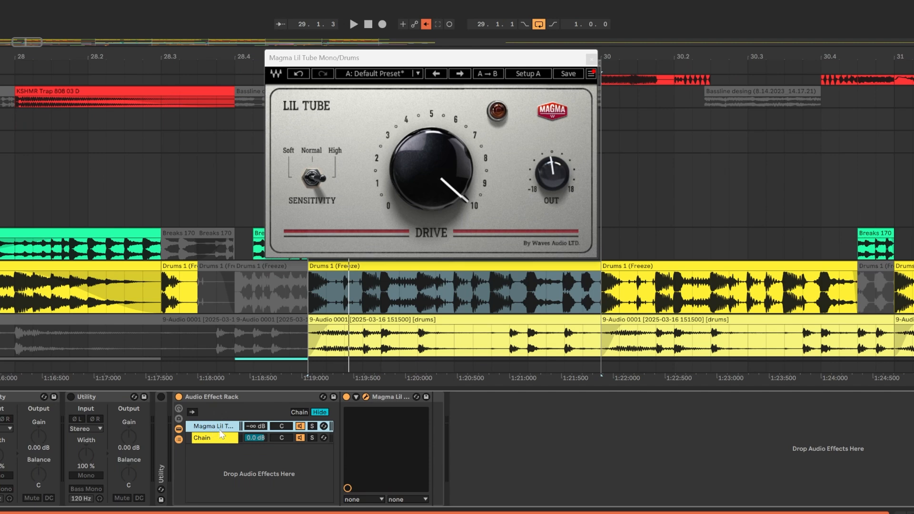
pyautogui.click(224, 438)
pyautogui.press('space')
pyautogui.doubleClick(258, 429)
# Compare the soloed Magma Lil Tube chain with both rack chains playing together
pyautogui.press('s')
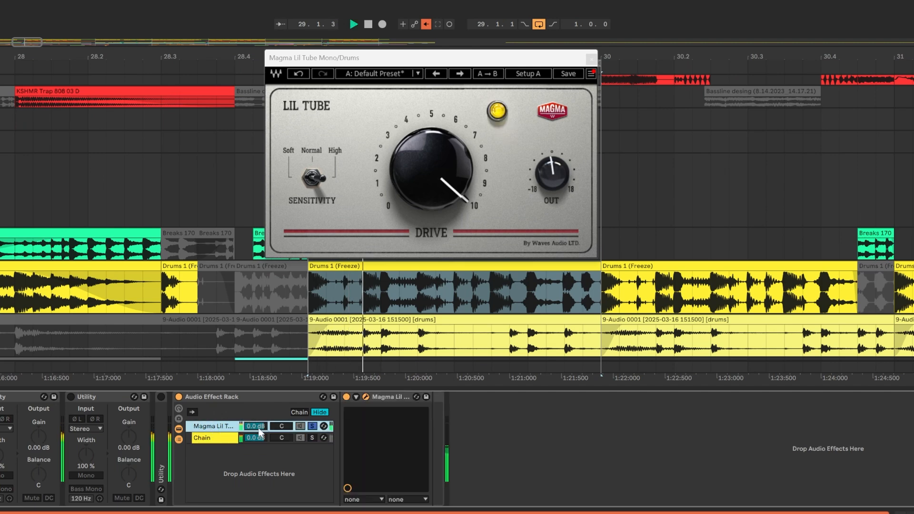
pyautogui.click(312, 427)
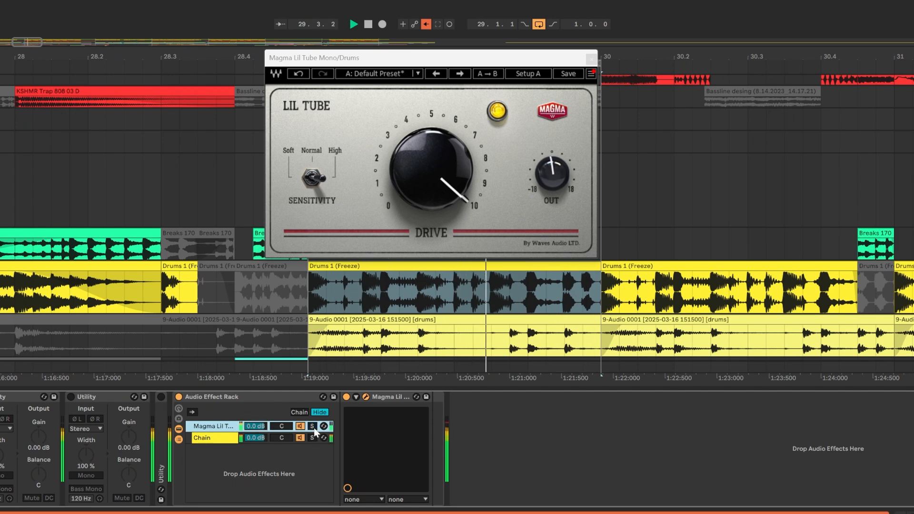
pyautogui.press('space')
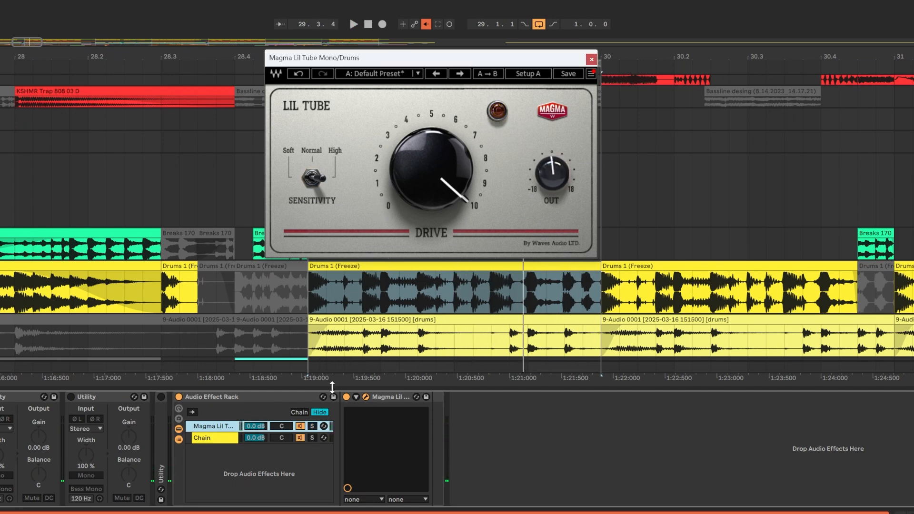
pyautogui.click(312, 426)
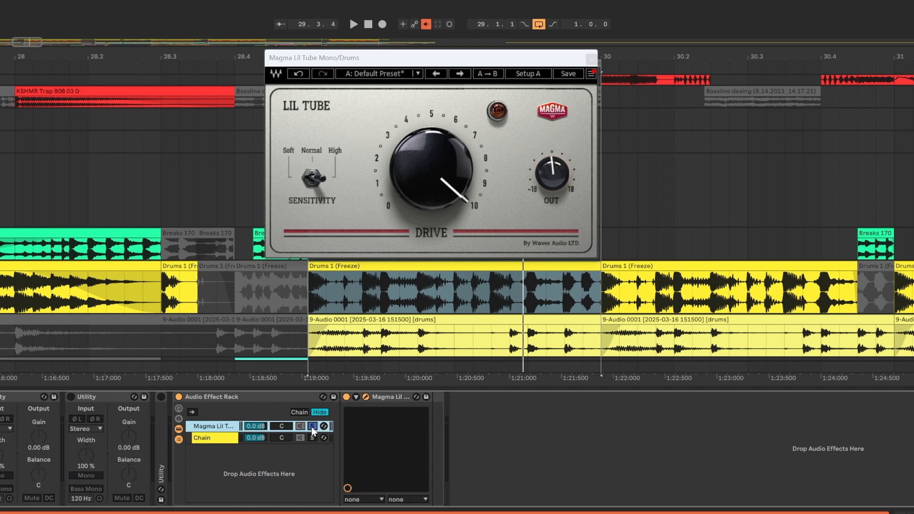
pyautogui.press('space')
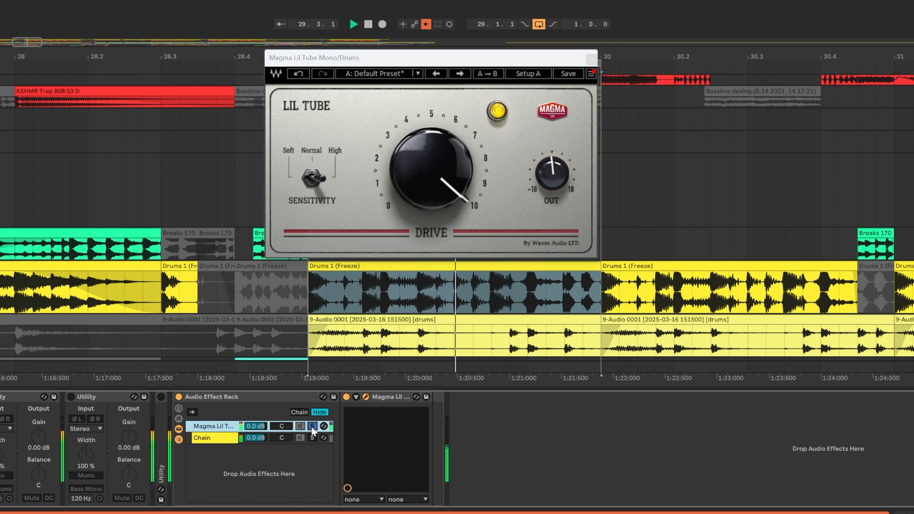
pyautogui.press('space')
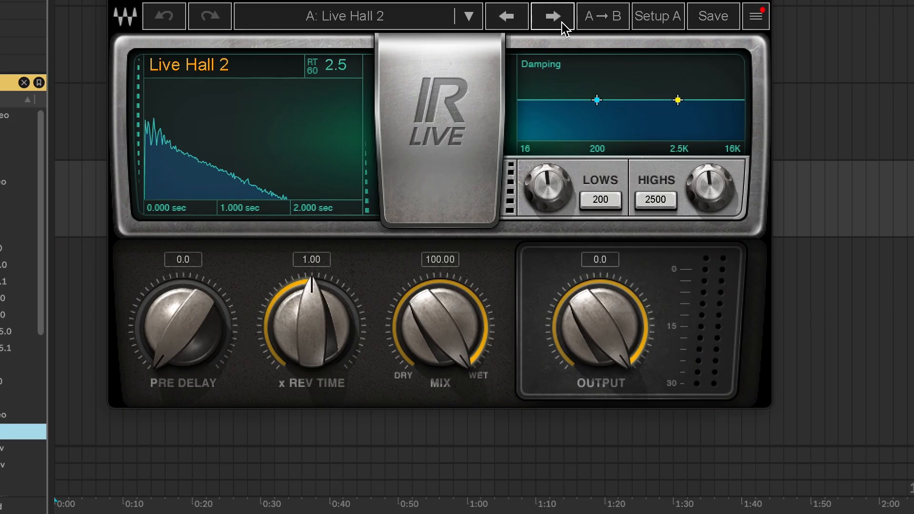
# Browse forward through the IR-Live factory presets, including Live Chamber 3
pyautogui.click(561, 21)
pyautogui.click(561, 22)
pyautogui.click(561, 22)
pyautogui.click(561, 22)
pyautogui.click(562, 22)
pyautogui.click(561, 22)
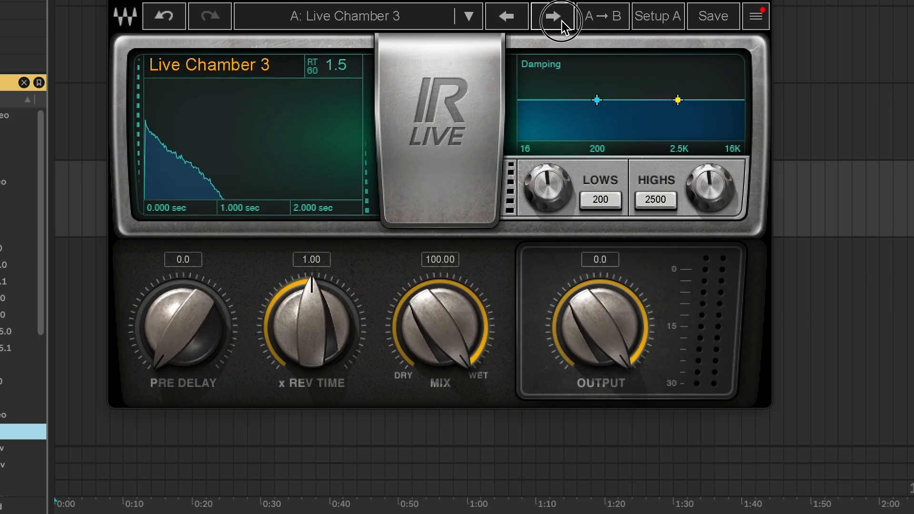
pyautogui.click(562, 22)
pyautogui.click(562, 21)
pyautogui.click(562, 21)
pyautogui.click(561, 22)
pyautogui.click(562, 22)
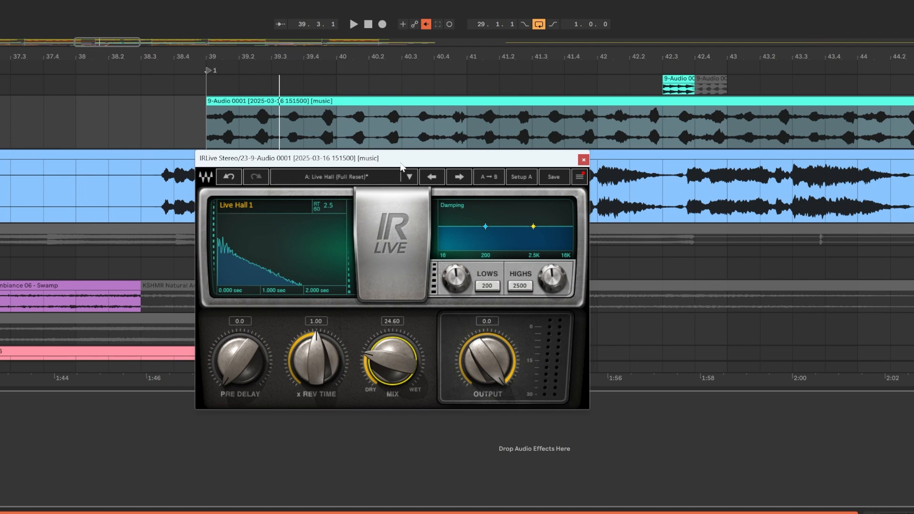
# Set IR-Live's Mix to 29.40 and its reverb time multiplier to 0.56 while auditioning the music clip
pyautogui.moveTo(400, 164); pyautogui.dragTo(400, 188)
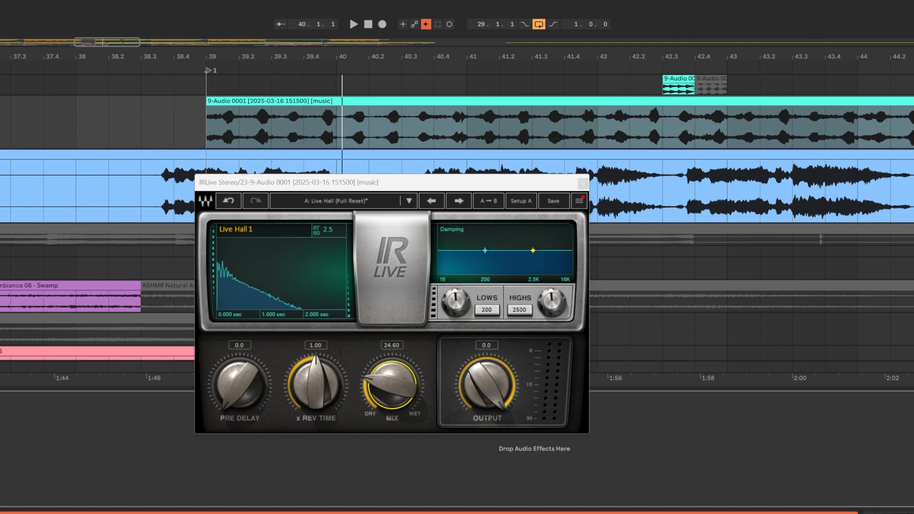
pyautogui.press('space')
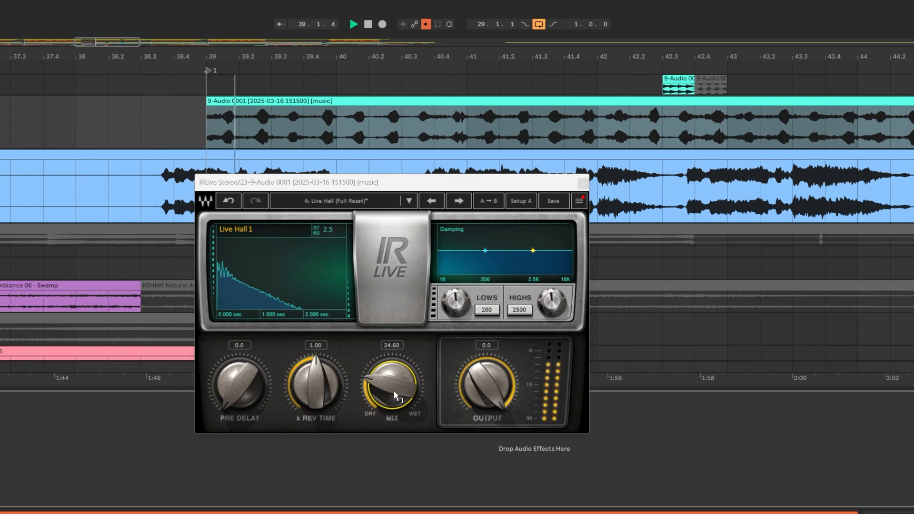
pyautogui.moveTo(392, 383); pyautogui.dragTo(392, 369)
pyautogui.moveTo(326, 390)
pyautogui.mouseDown()
pyautogui.moveTo(327, 413)
pyautogui.moveTo(315, 379)
pyautogui.mouseUp()
pyautogui.press('space')
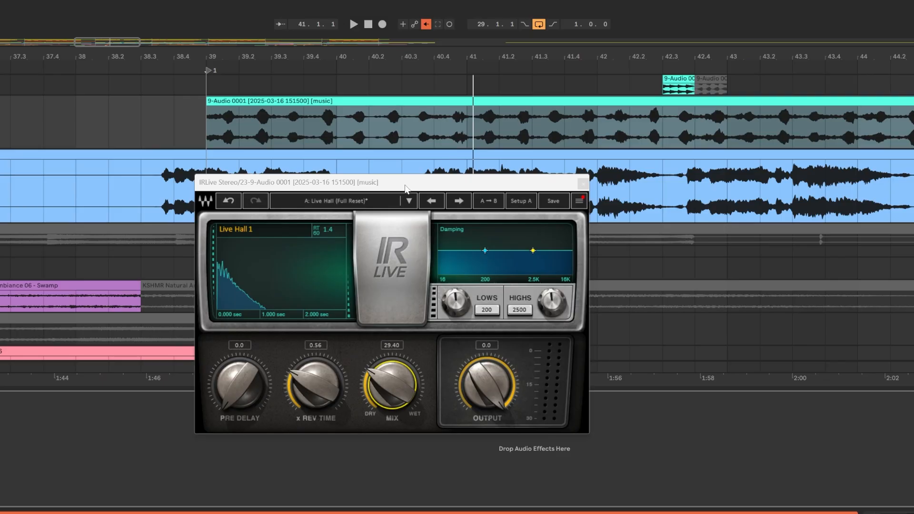
# Import the Bathroom clap WAV file into IR-Live as the impulse response, without choosing a file for the second channel
pyautogui.moveTo(393, 197); pyautogui.dragTo(418, 162)
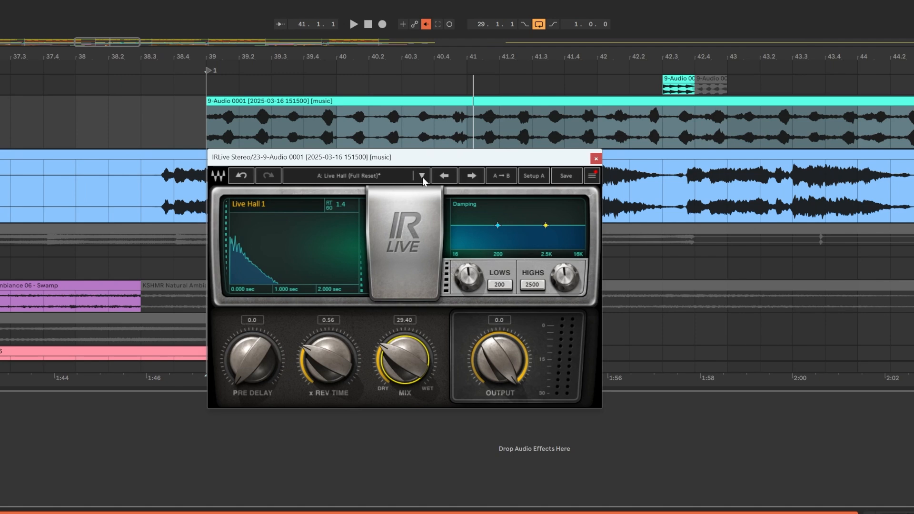
pyautogui.click(422, 176)
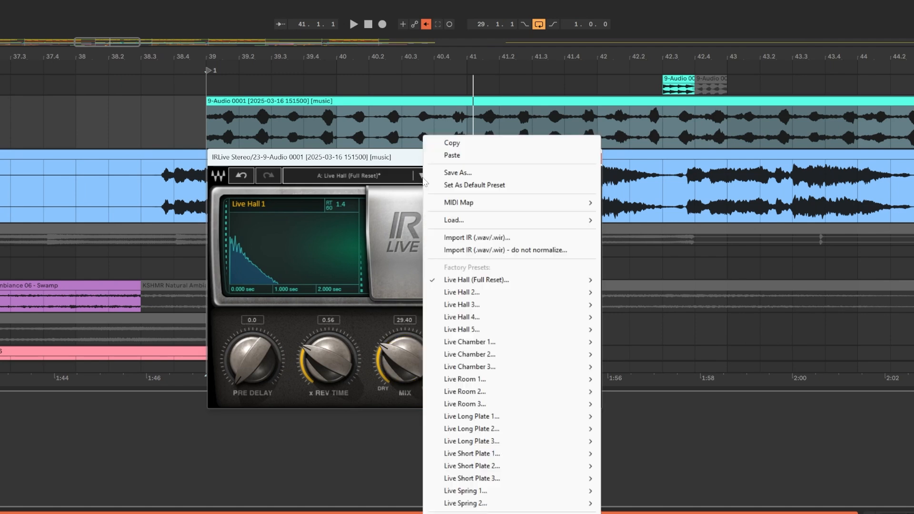
pyautogui.click(465, 240)
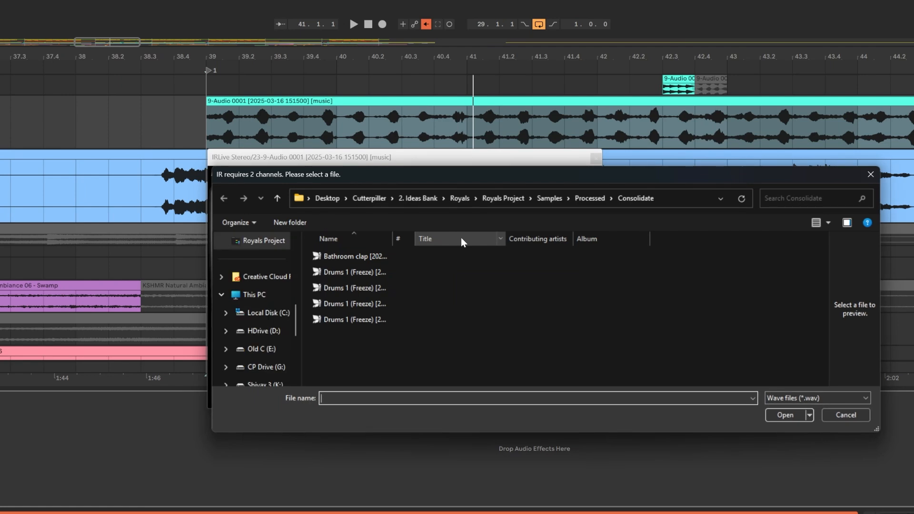
pyautogui.click(353, 258)
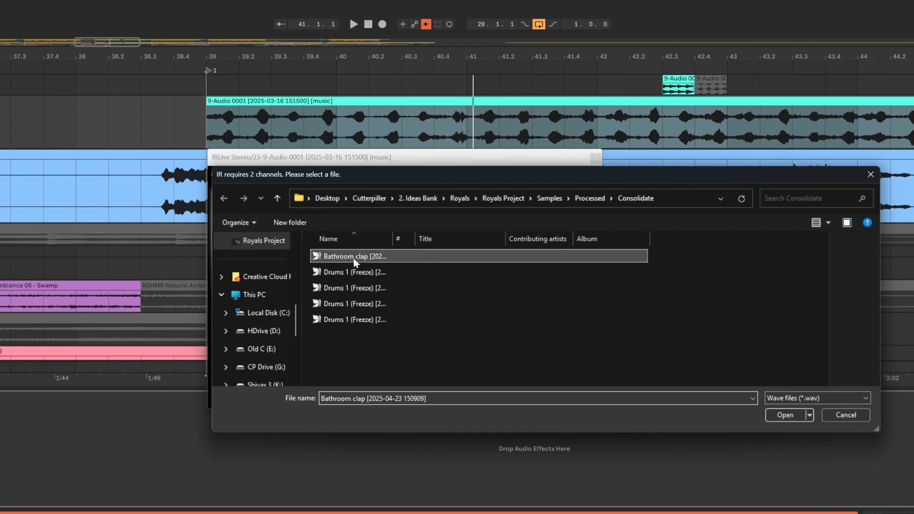
pyautogui.click(783, 416)
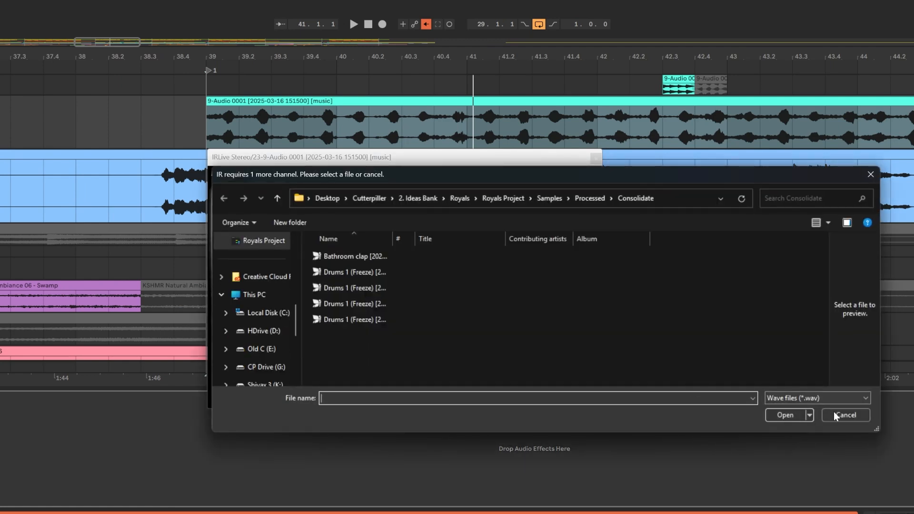
pyautogui.click(835, 416)
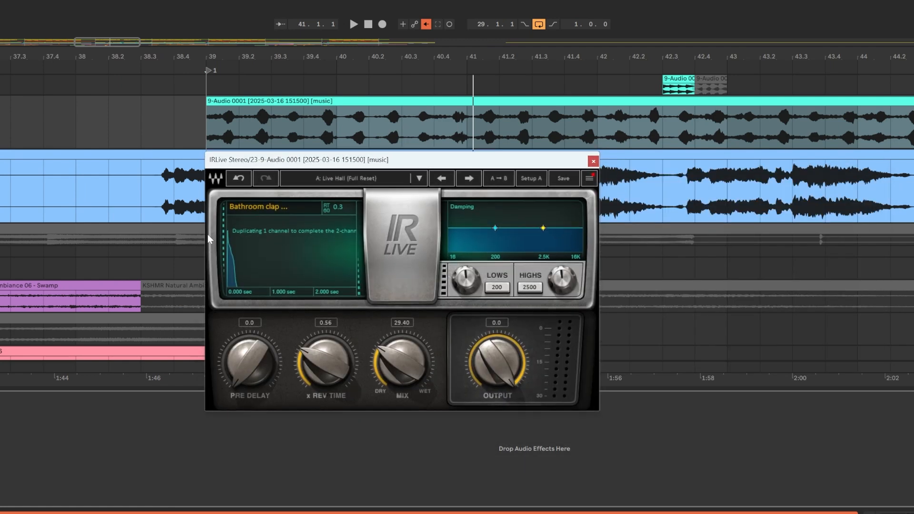
# Set the imported impulse's reverb time multiplier to 4.00 and lower the Mix to about 33.70 while playing the music clip
pyautogui.click(236, 101)
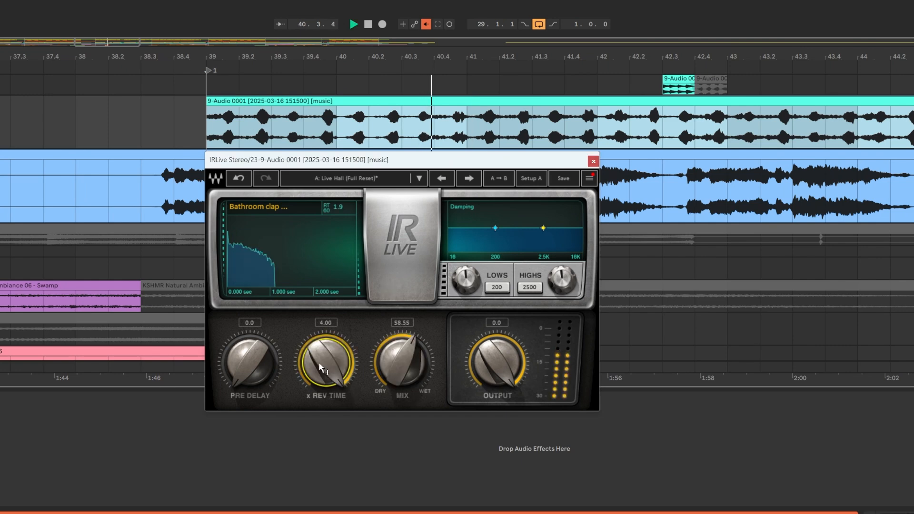
pyautogui.press('space')
pyautogui.moveTo(416, 357); pyautogui.dragTo(407, 359)
pyautogui.press('space')
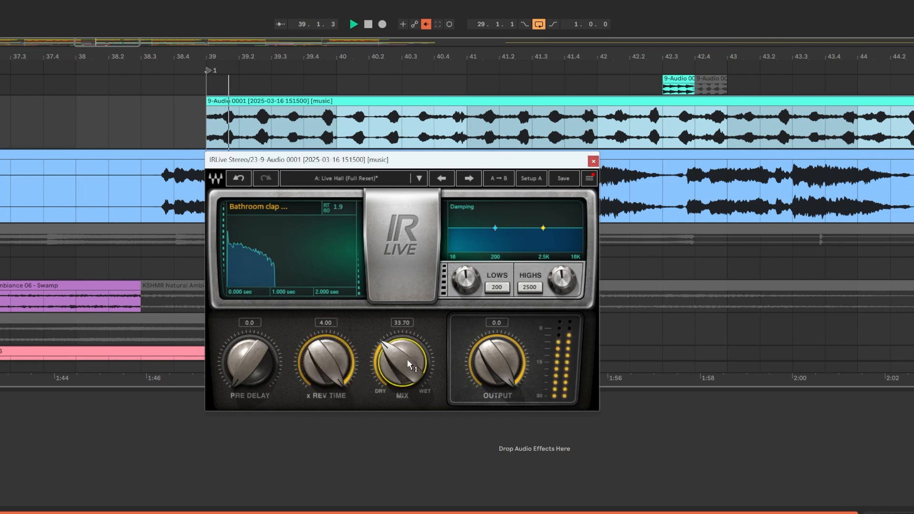
pyautogui.moveTo(399, 359); pyautogui.dragTo(398, 360)
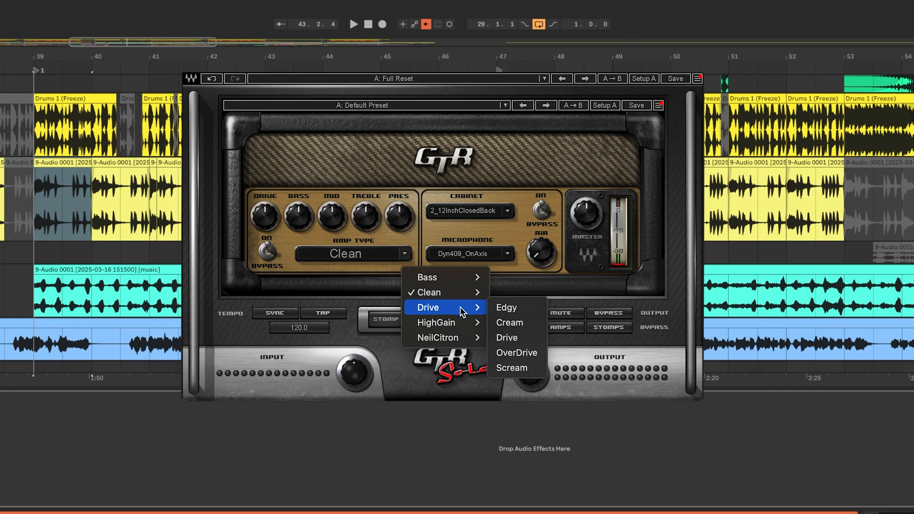
# Try the Edgy, Directube and Clean amp types in GTR Solo
pyautogui.click(502, 306)
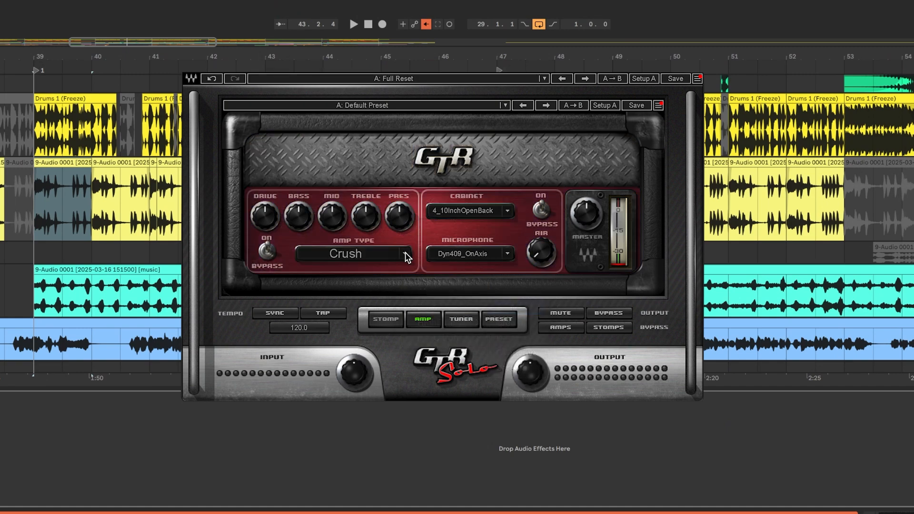
pyautogui.click(404, 253)
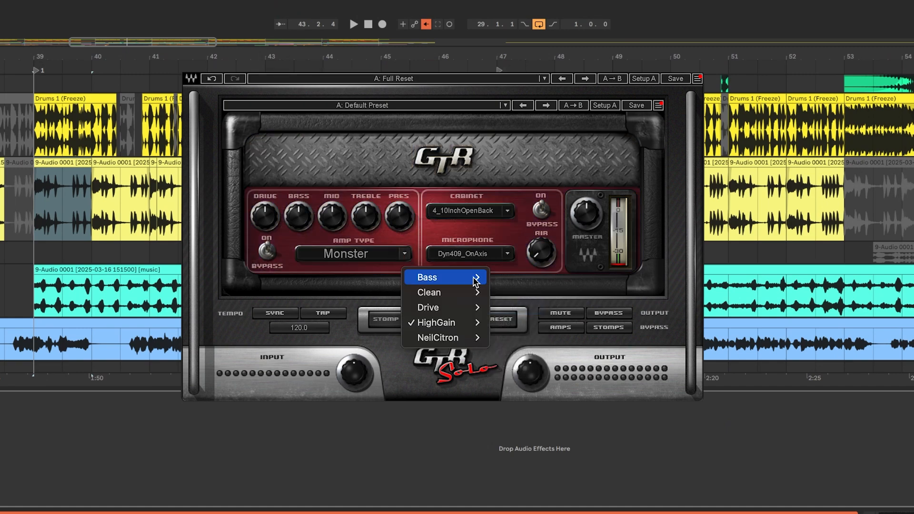
pyautogui.moveTo(475, 278)
pyautogui.click(531, 278)
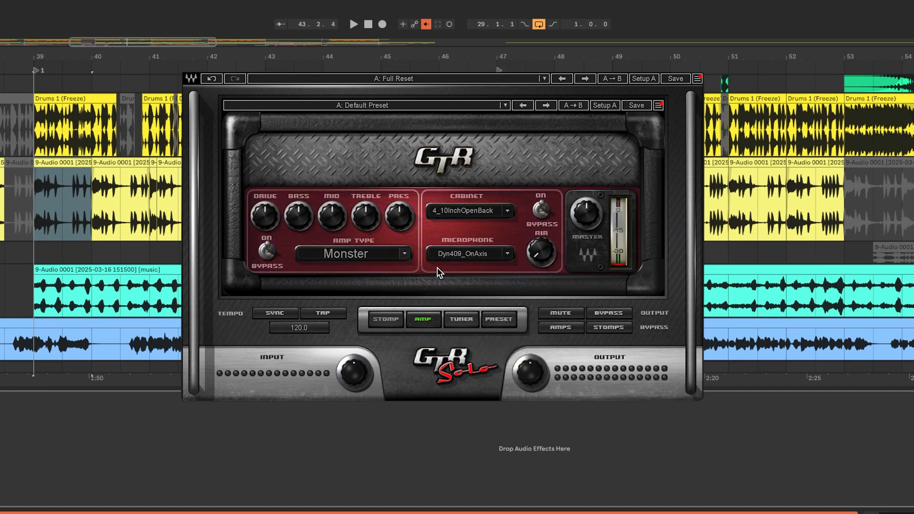
pyautogui.click(405, 253)
pyautogui.moveTo(447, 292)
pyautogui.click(501, 307)
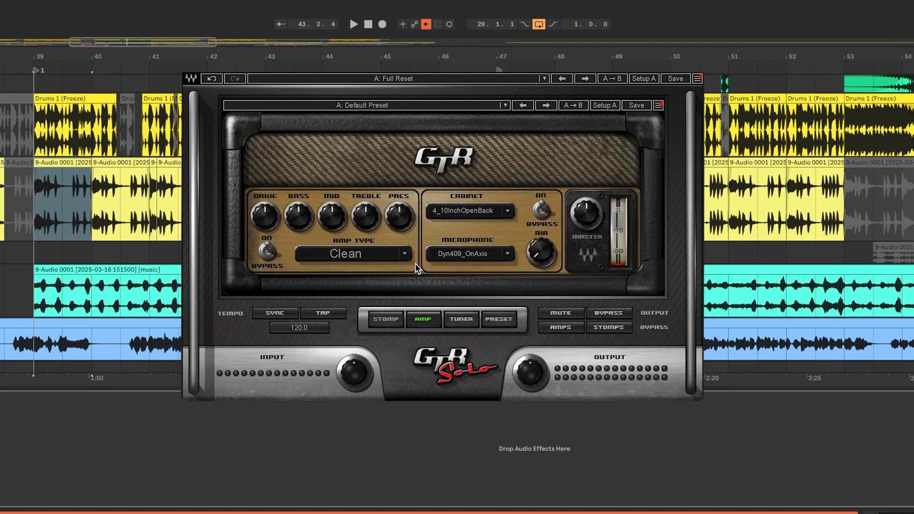
# Set the GTR Solo amp type to the OverDrive model from the Drive group
pyautogui.click(404, 254)
pyautogui.moveTo(395, 308)
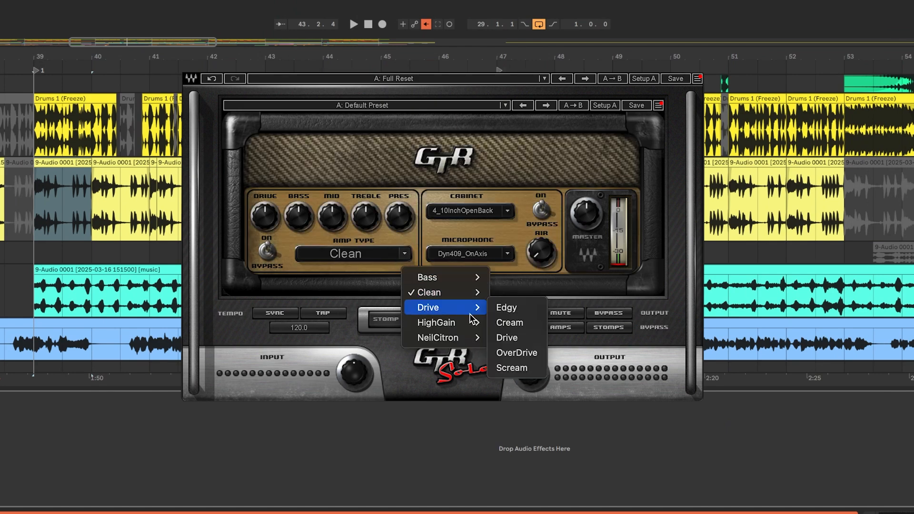
pyautogui.click(509, 353)
# Load a Delay pedal into the first stomp slot of GTR Solo
pyautogui.click(385, 319)
pyautogui.click(271, 286)
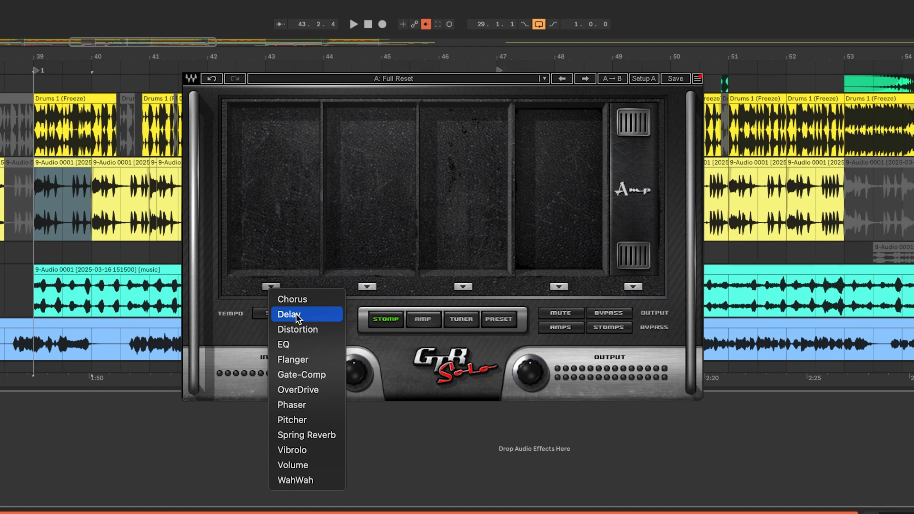
pyautogui.click(295, 314)
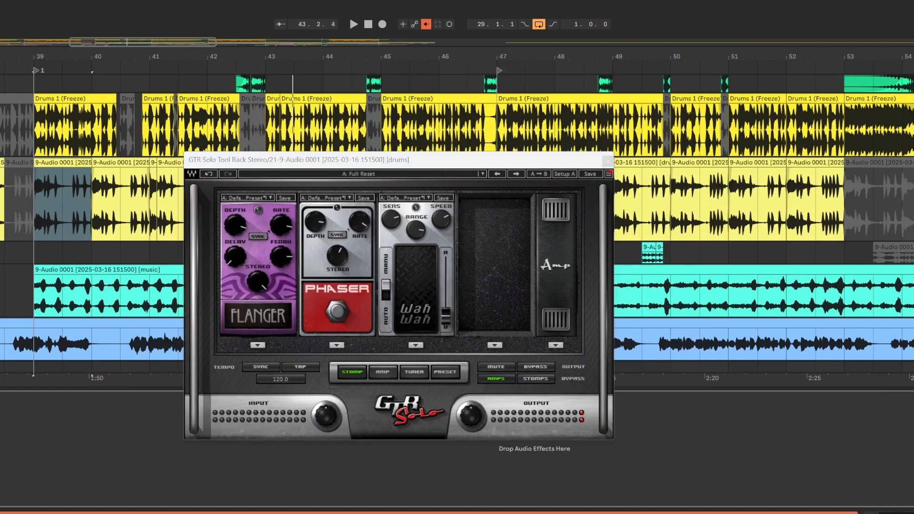
# Audition the drums through the stomp pedals while sweeping the Wah Wah pedal's position
pyautogui.press('space')
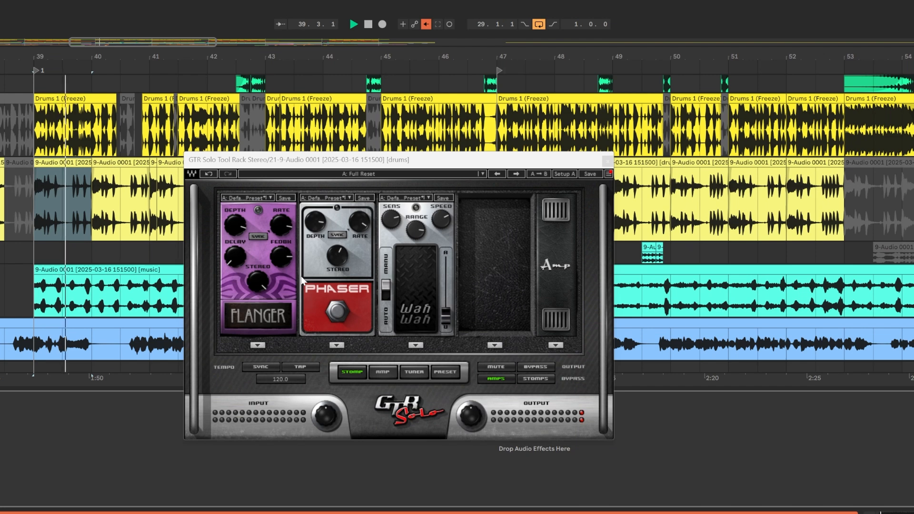
pyautogui.press('space')
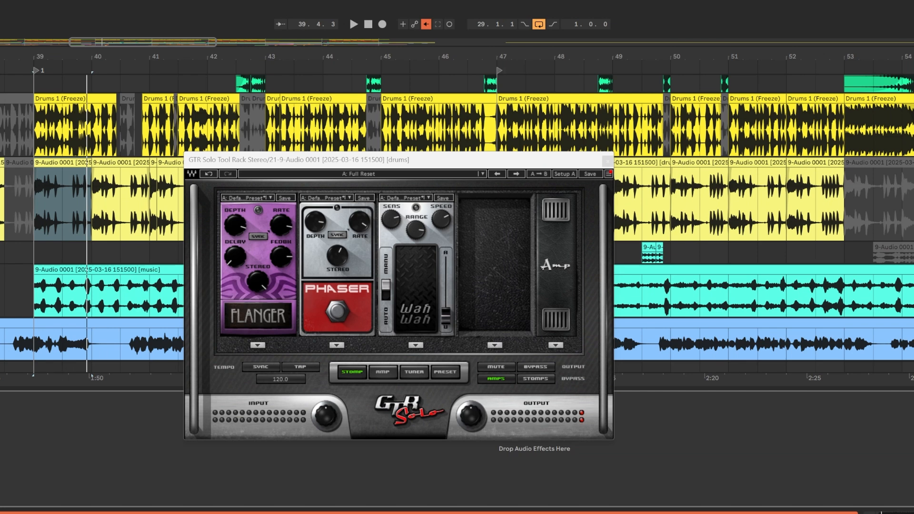
pyautogui.press('space')
pyautogui.moveTo(443, 265); pyautogui.dragTo(443, 307)
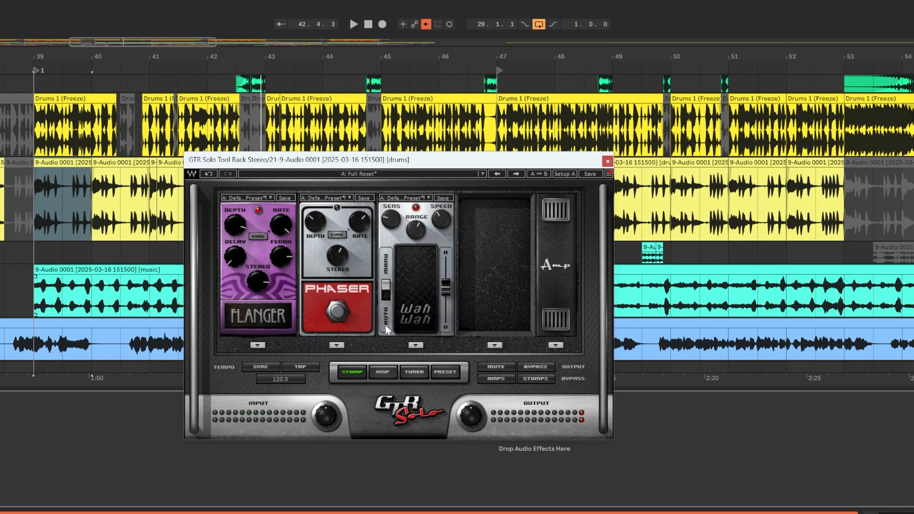
# View GTR Solo's amp section, return to the stomp pedals and open the pedal choices for the fourth slot
pyautogui.click(385, 374)
pyautogui.click(350, 373)
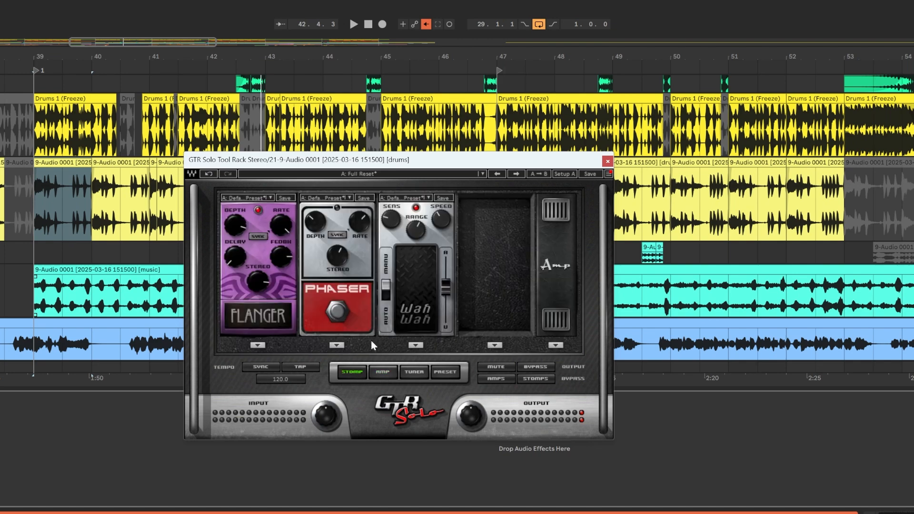
pyautogui.click(495, 345)
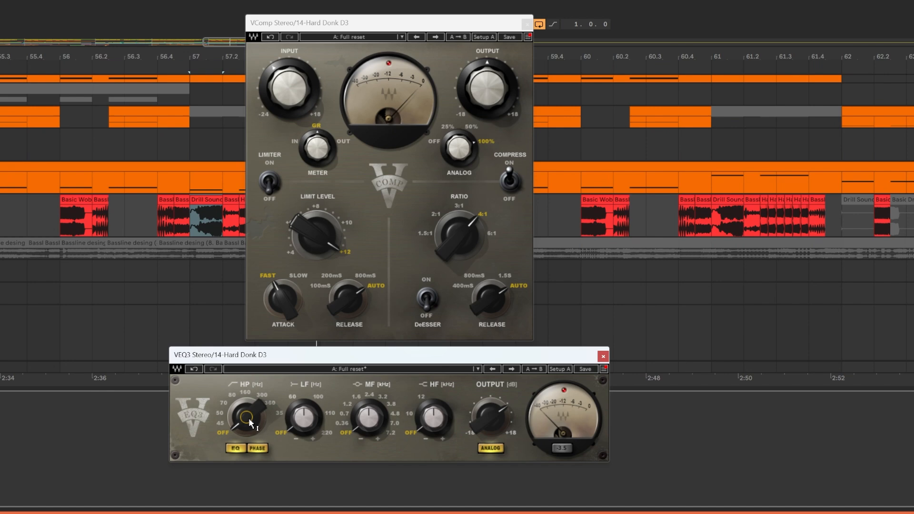
# Adjust the HP filter frequency of the VEQ3 on the Hard Donk D3 track
pyautogui.moveTo(246, 417); pyautogui.dragTo(249, 423)
pyautogui.moveTo(379, 423)
pyautogui.moveTo(378, 421)
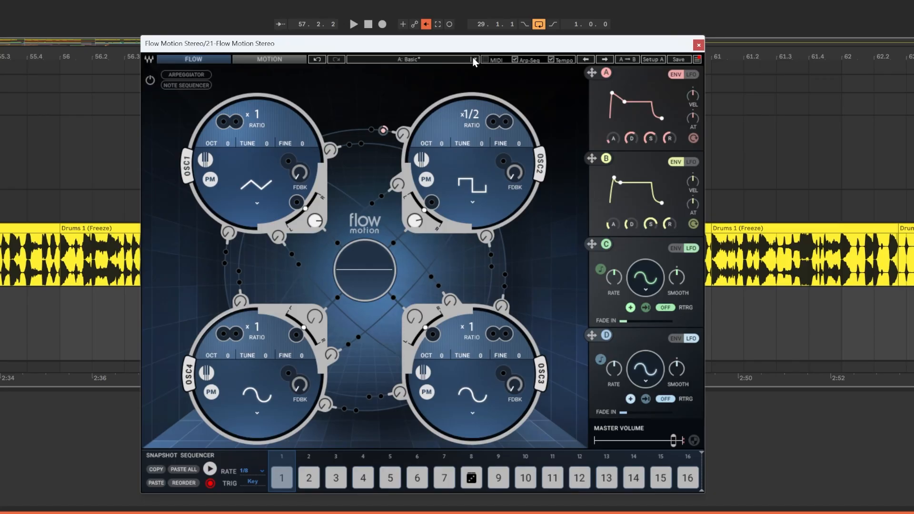
# Load the ST Rustic Strings factory preset in Flow Motion and advance through the string presets that follow it
pyautogui.click(473, 58)
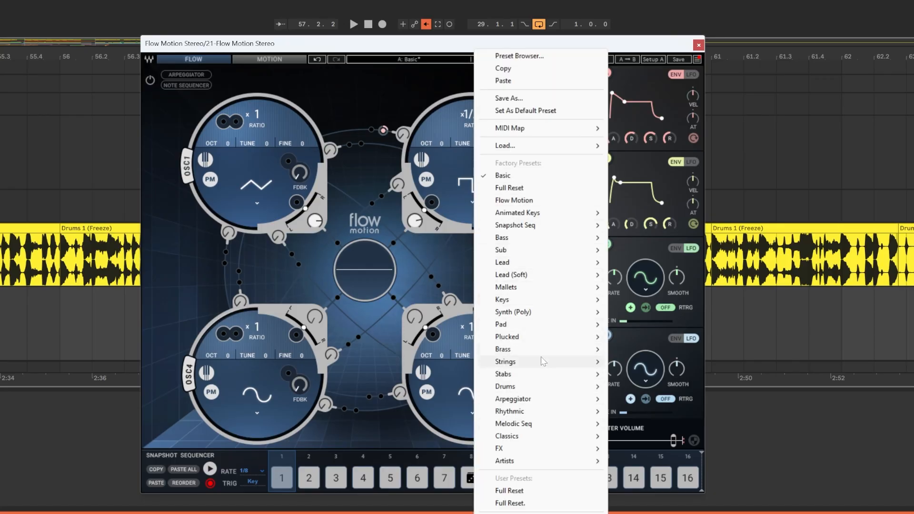
pyautogui.moveTo(590, 363)
pyautogui.click(666, 312)
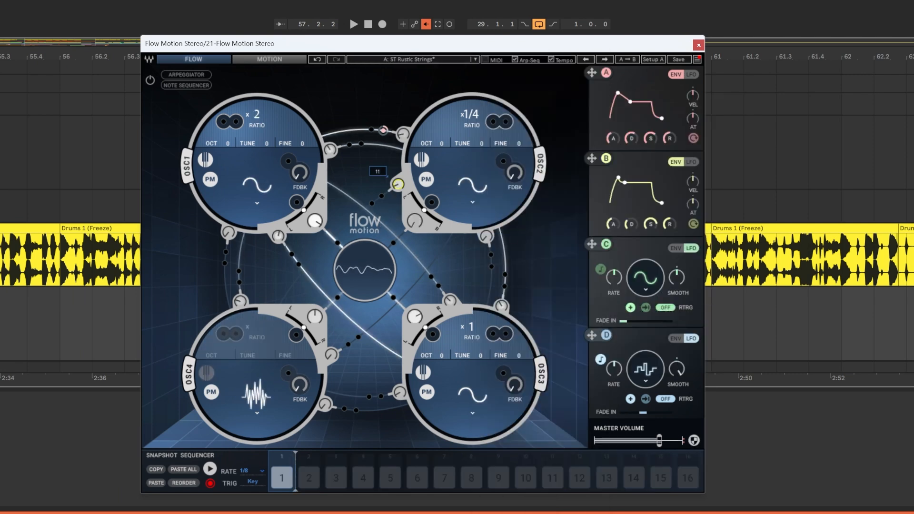
pyautogui.click(606, 60)
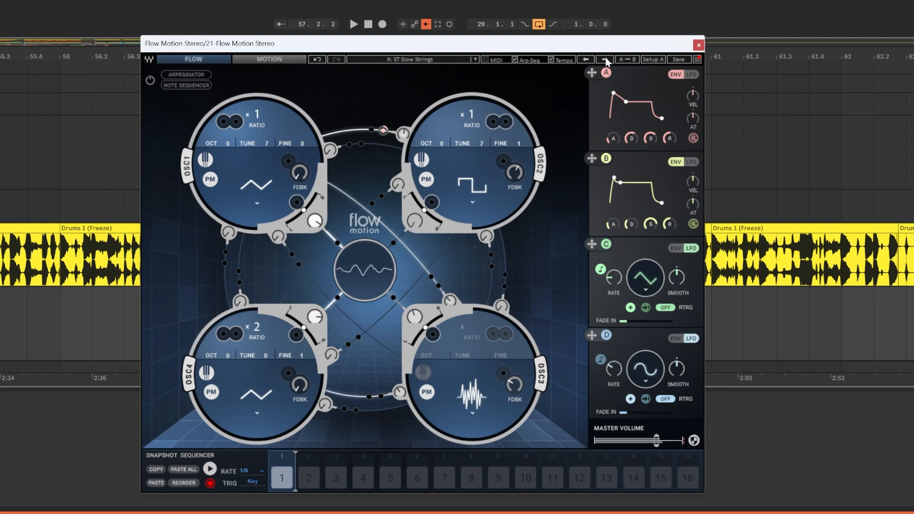
pyautogui.click(603, 59)
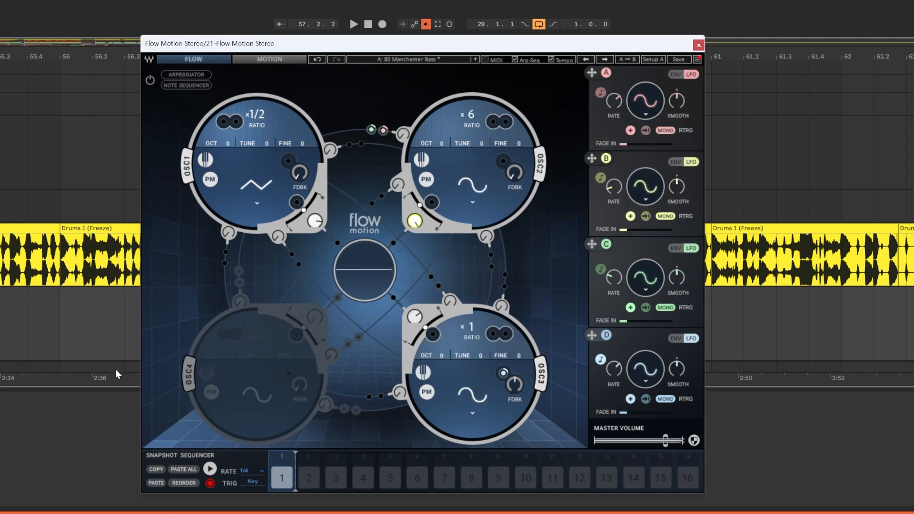
# Set the OSC3 waveform to Square in the BS Manchester Bass preset
pyautogui.click(472, 412)
pyautogui.click(493, 391)
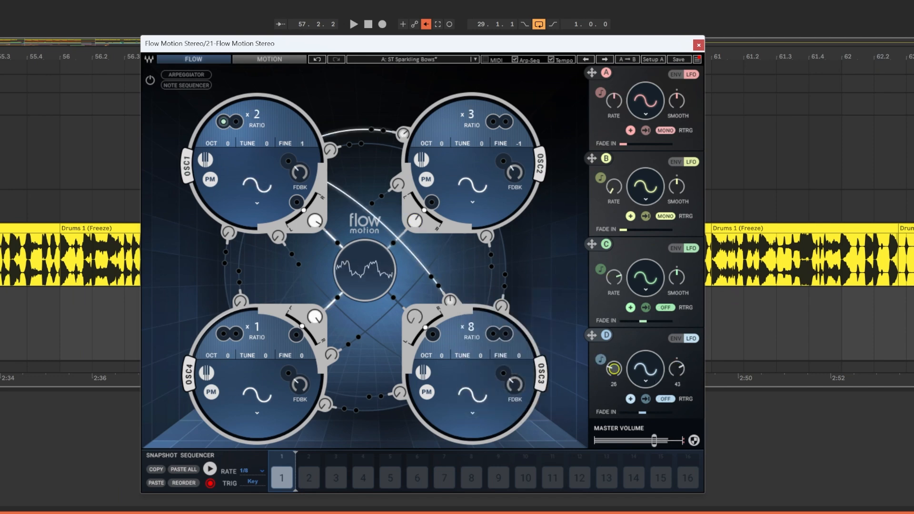
# Browse forward through further Flow Motion presets, starting from ST Sparkling Bows
pyautogui.click(604, 59)
pyautogui.click(604, 59)
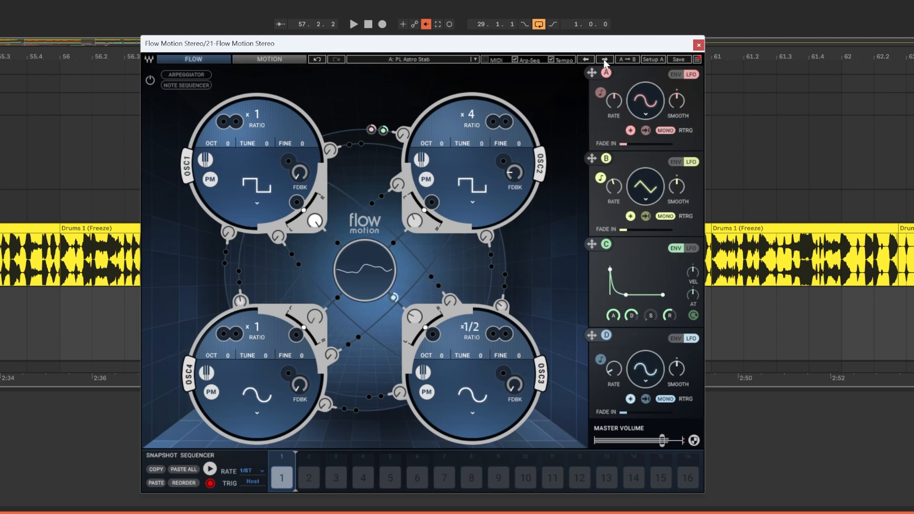
pyautogui.click(604, 59)
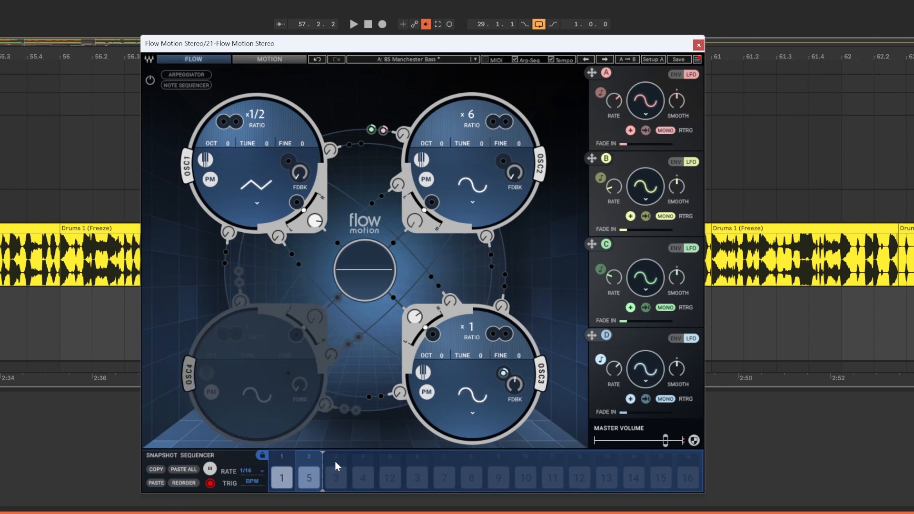
# Extend the snapshot sequence of BS Manchester Bass to three steps and select the snapshot in the third step
pyautogui.moveTo(323, 463); pyautogui.dragTo(350, 464)
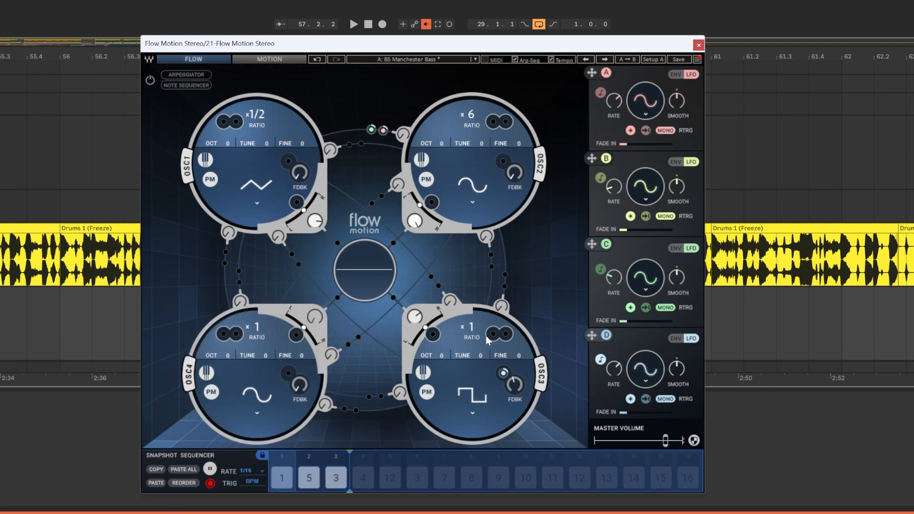
pyautogui.click(307, 470)
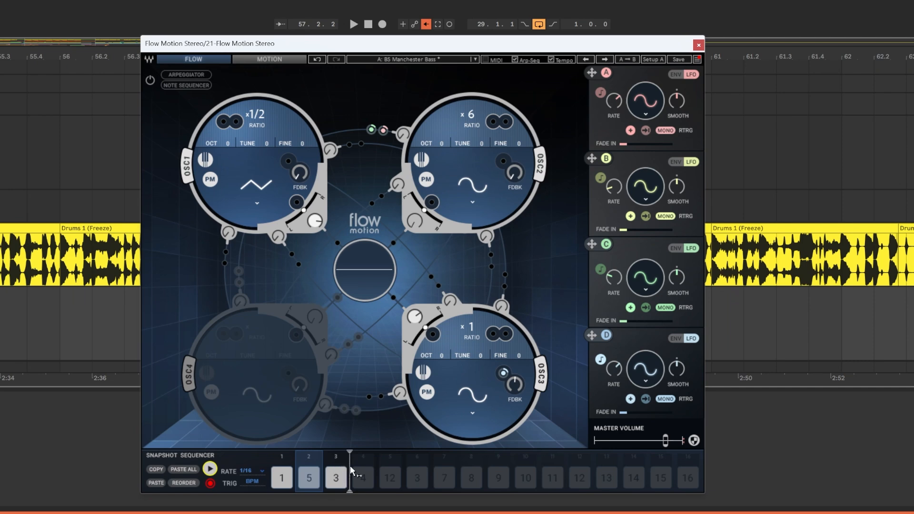
pyautogui.click(336, 475)
# Set LFO C and OSC2 to Triangle and OSC1 to Square in the third step's snapshot
pyautogui.click(642, 290)
pyautogui.click(478, 205)
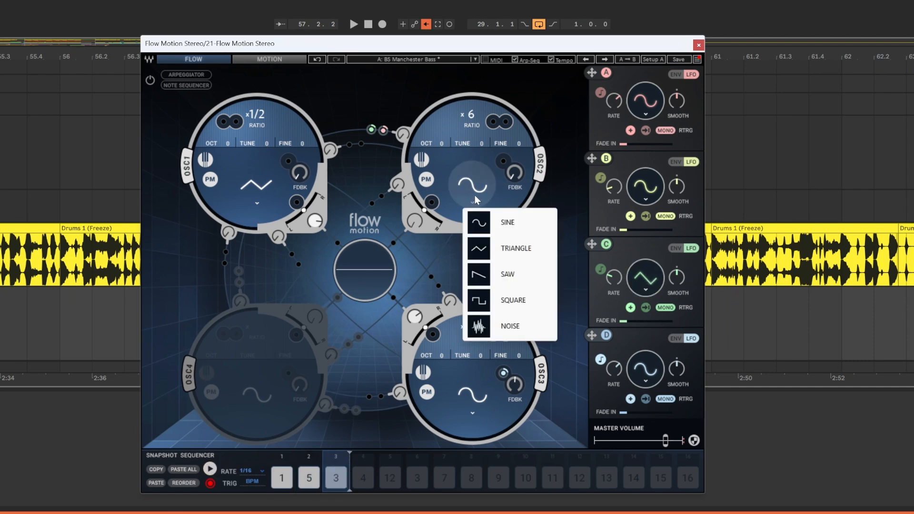
pyautogui.click(504, 248)
pyautogui.click(257, 204)
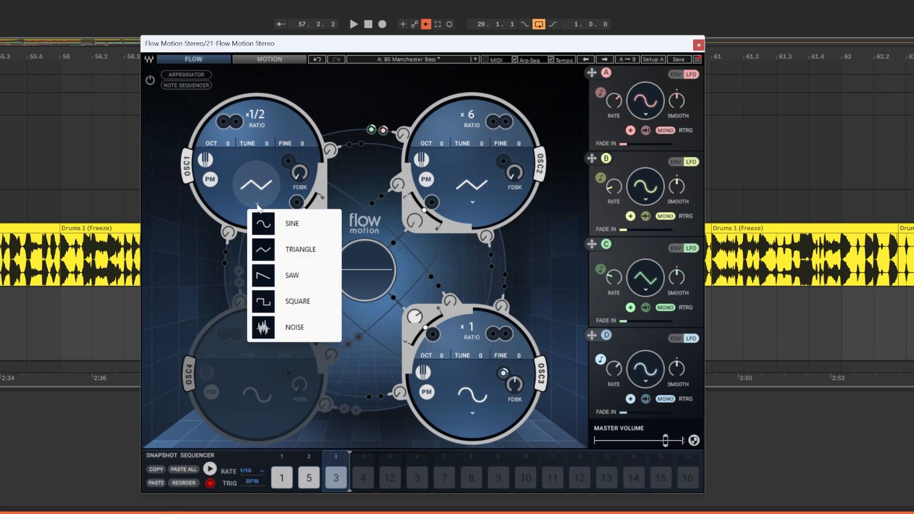
pyautogui.click(287, 297)
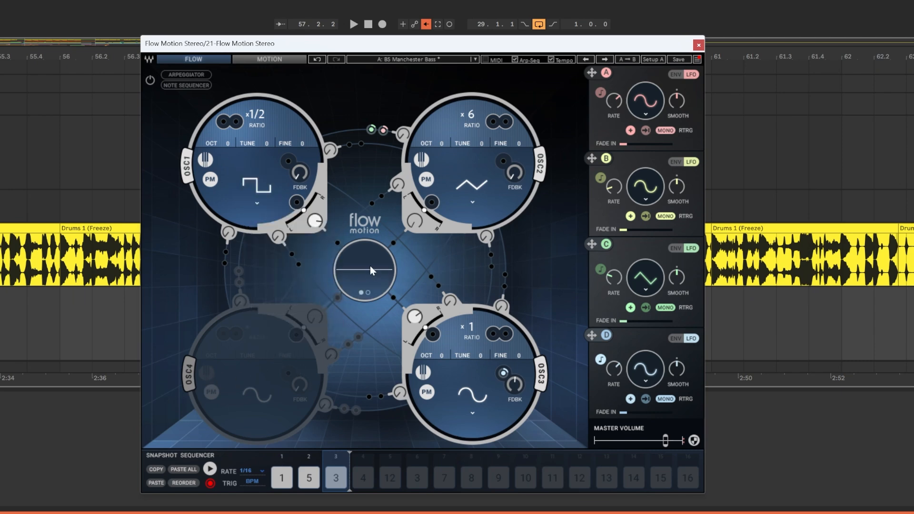
# Toggle the central display between its two views and start playback of the snapshot sequencer
pyautogui.click(367, 292)
pyautogui.click(361, 292)
pyautogui.click(210, 469)
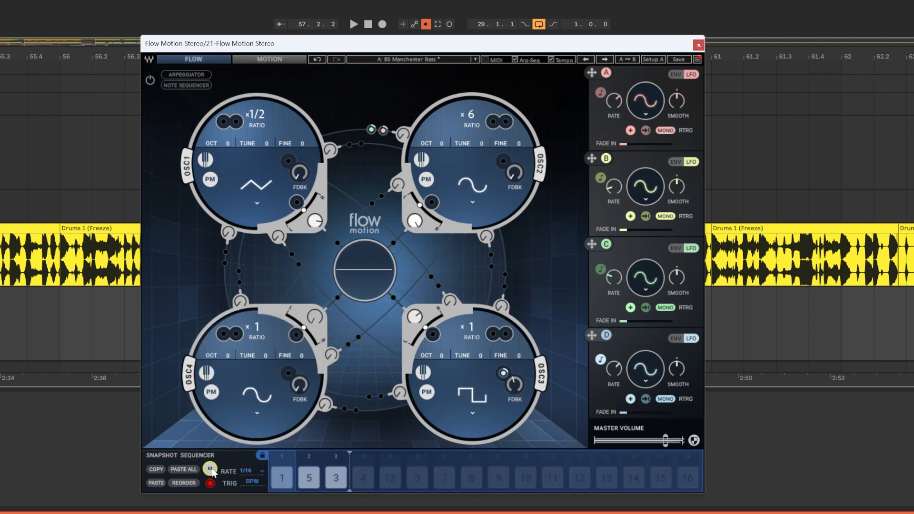